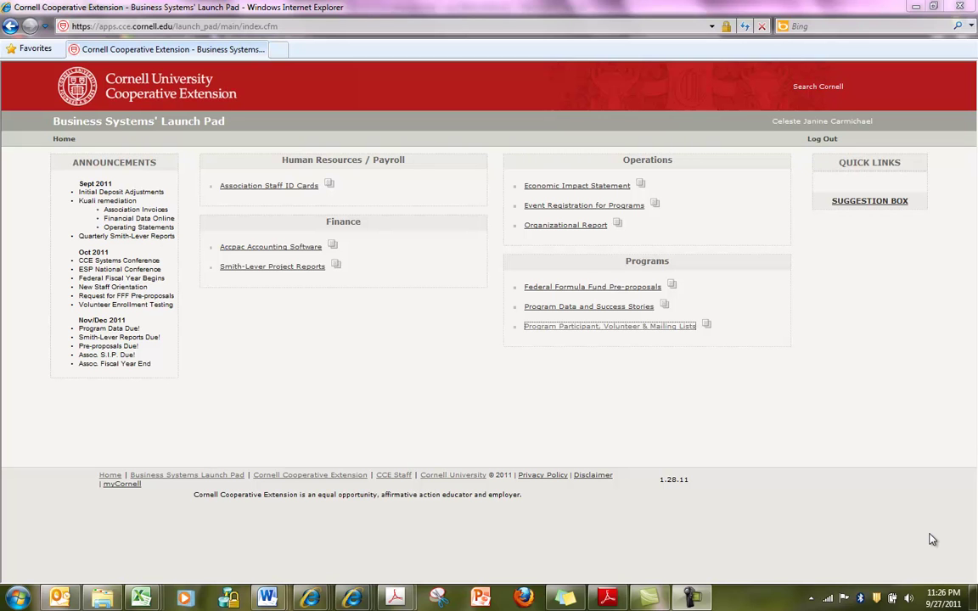
Open Program Data and Success Stories in a maximized window, view the Success Stories, and go to the participant tool's data entry page
click(609, 310)
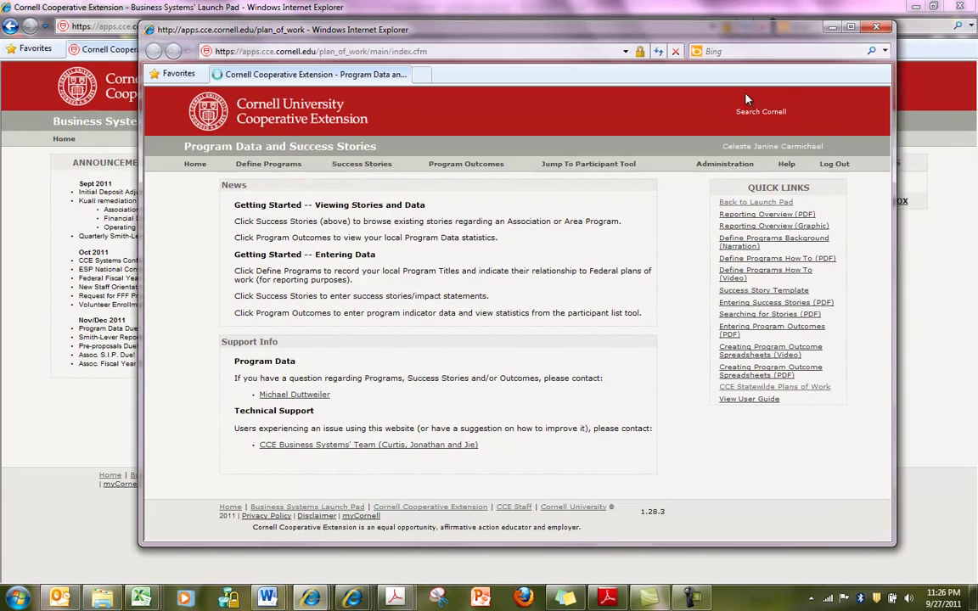
double_click(765, 25)
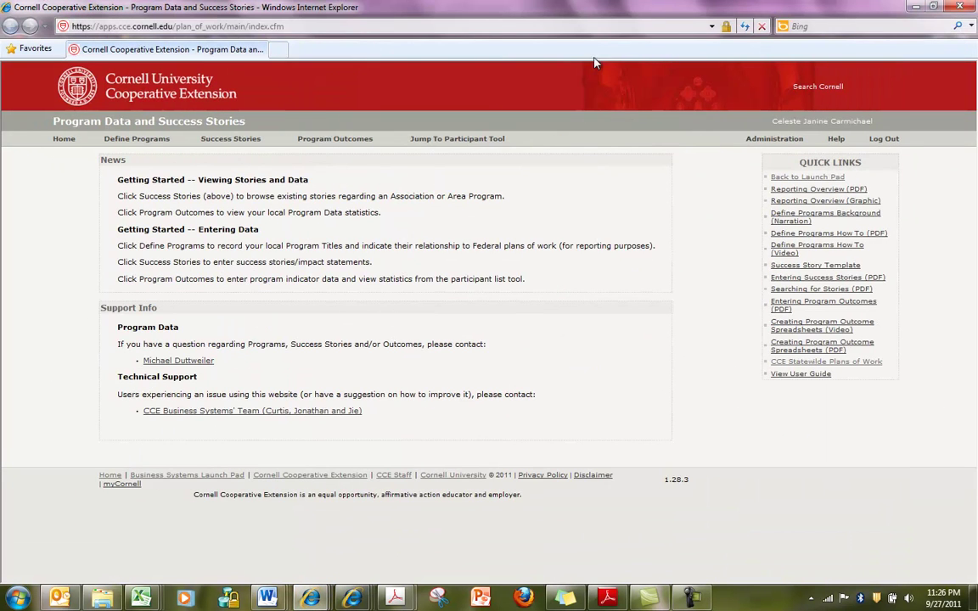
click(238, 144)
click(437, 143)
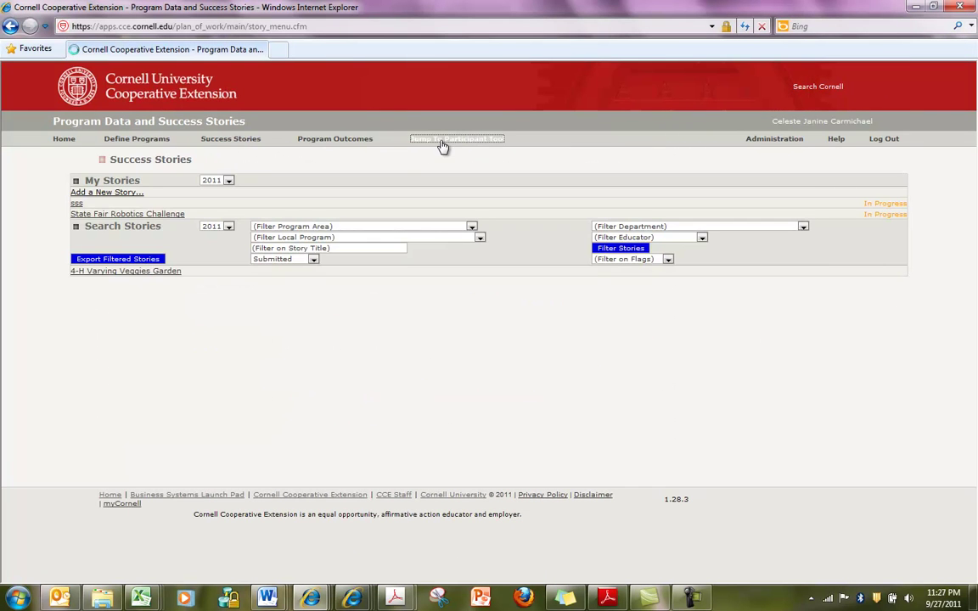
click(242, 138)
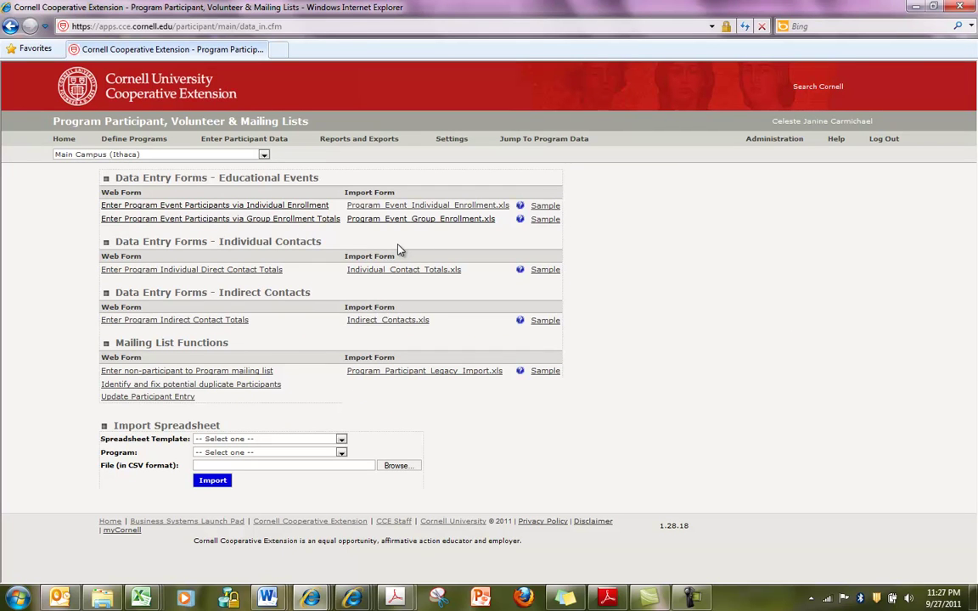
View the group and individual event enrollment web forms, returning to the participant data entry page
click(284, 222)
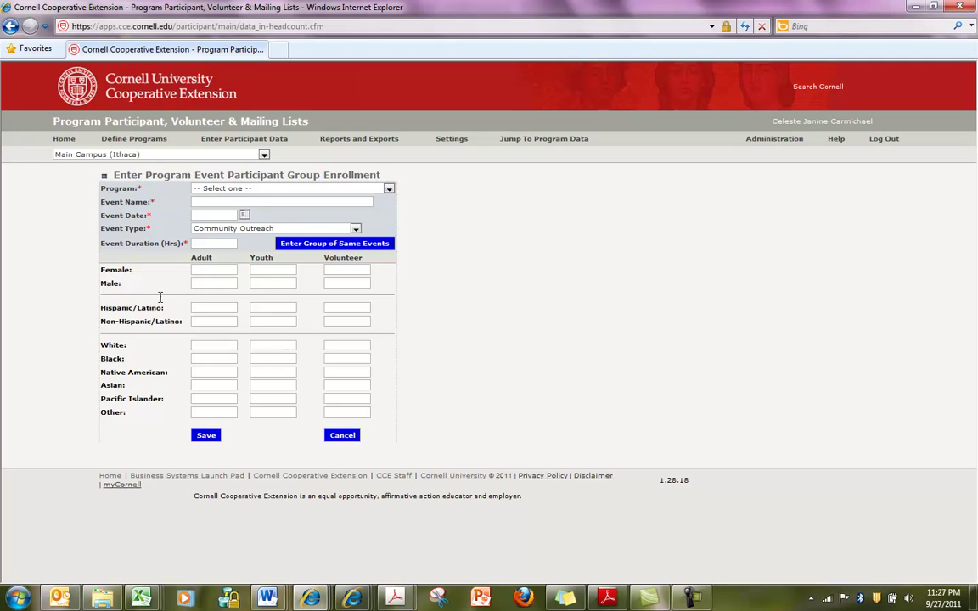
click(244, 143)
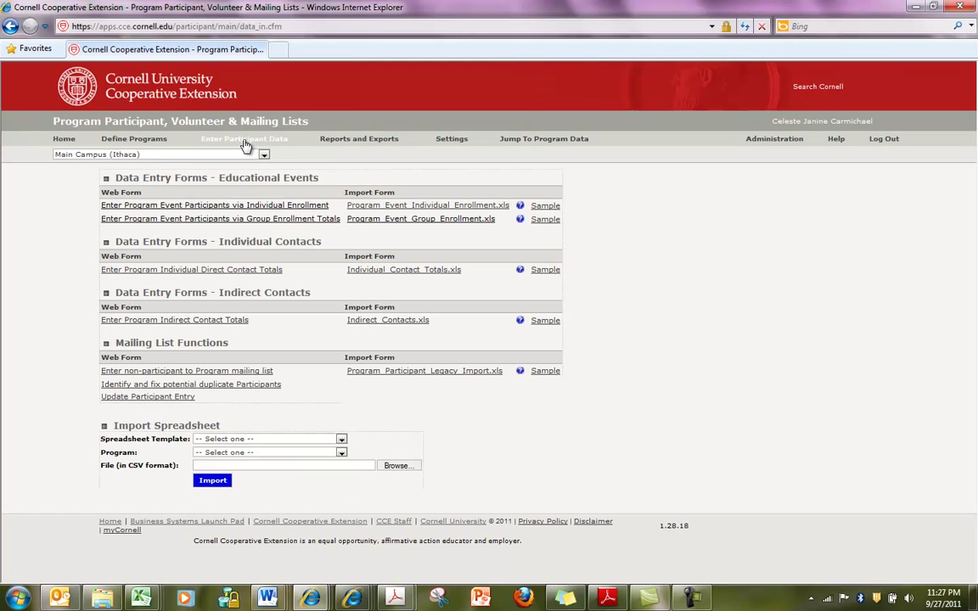
click(247, 208)
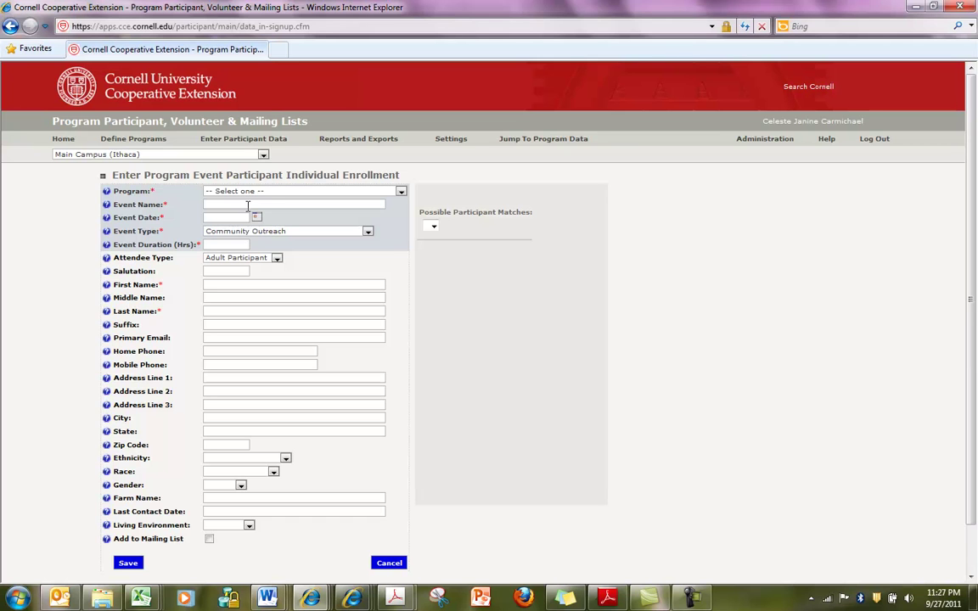
click(239, 144)
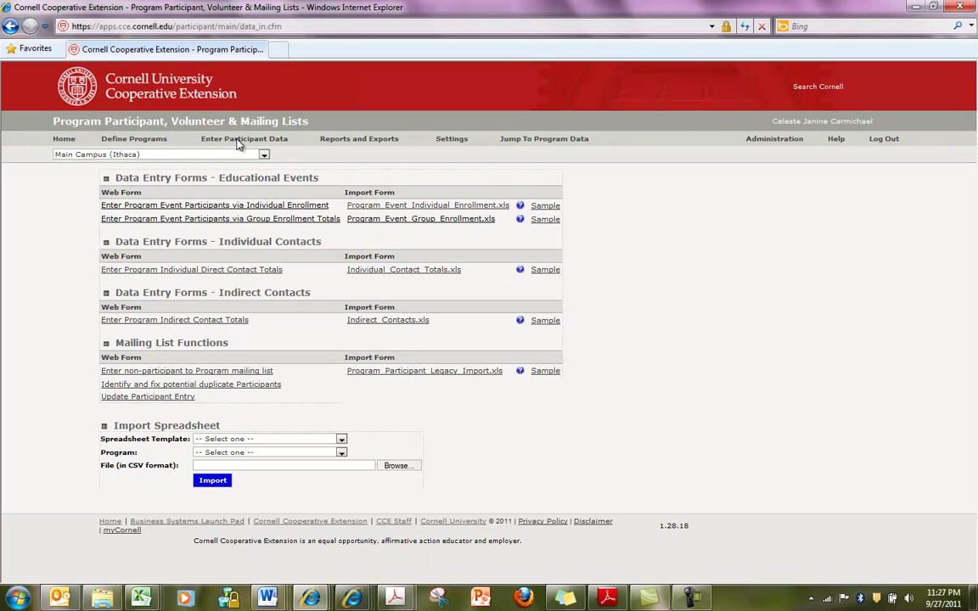
Open the Program_Event_Group_Enrollment.xls import form, review the group enrollment spreadsheet in Excel, and return to the data entry page in Internet Explorer
click(367, 220)
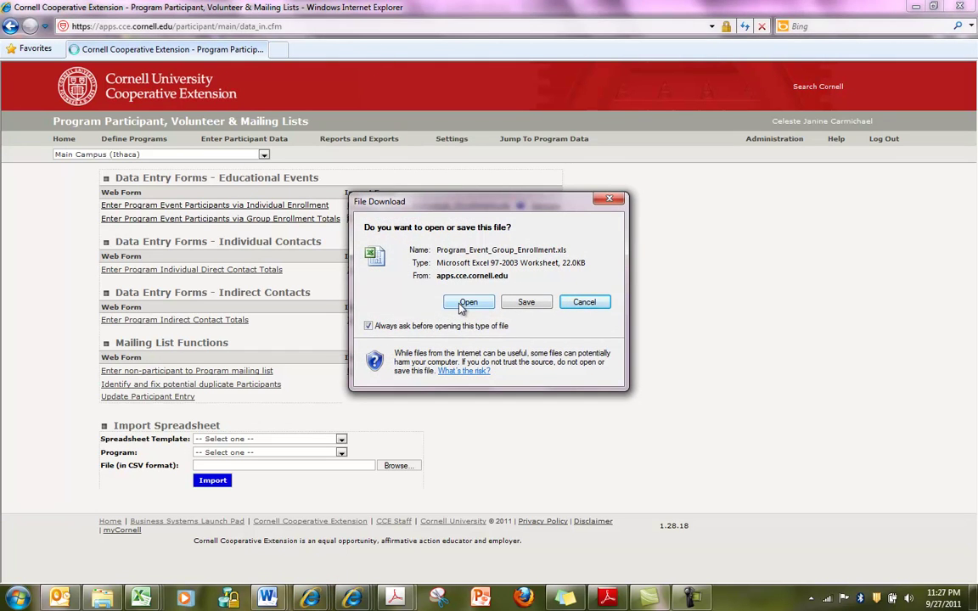
click(466, 303)
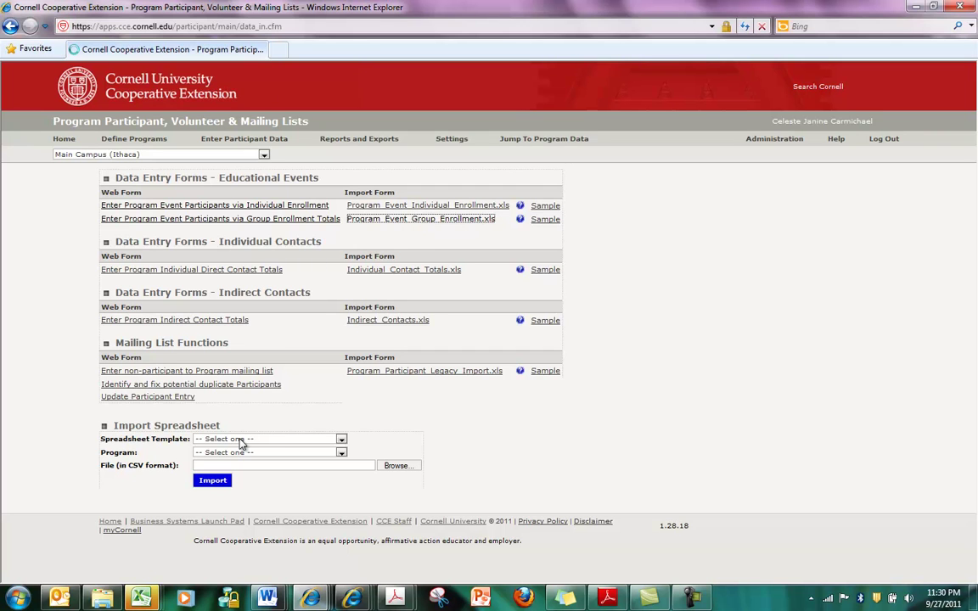
mouse_move(140, 597)
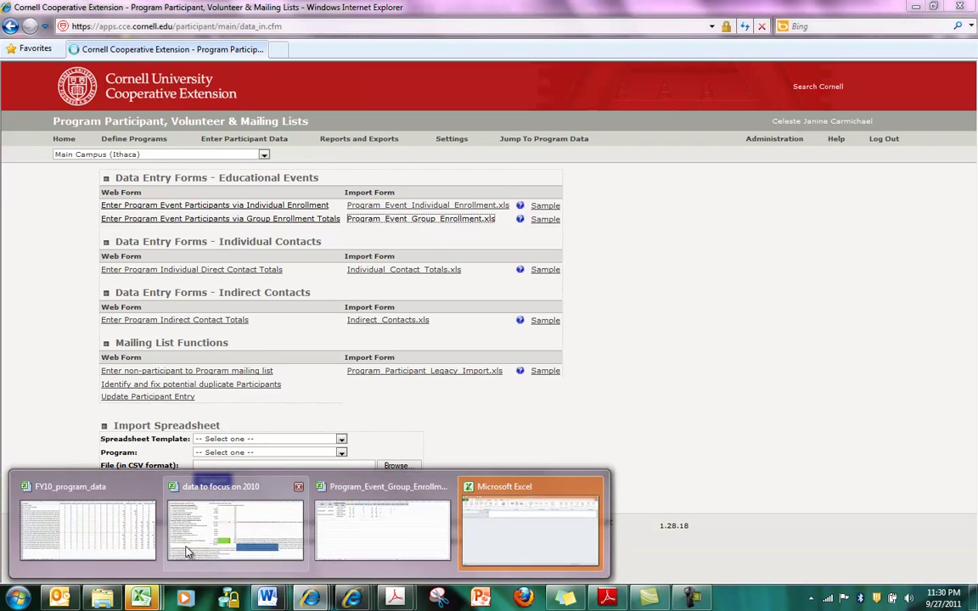
click(349, 546)
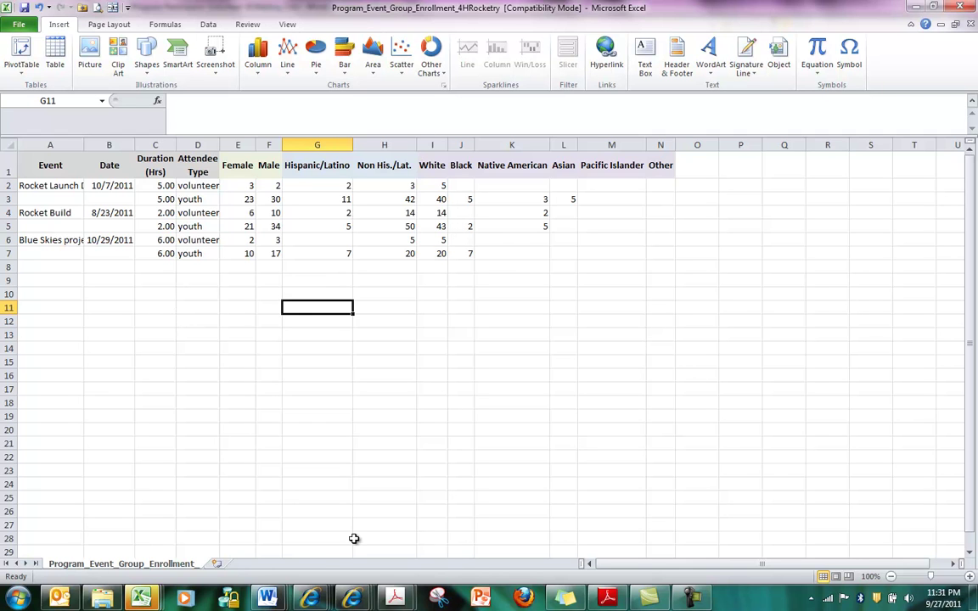
mouse_move(319, 601)
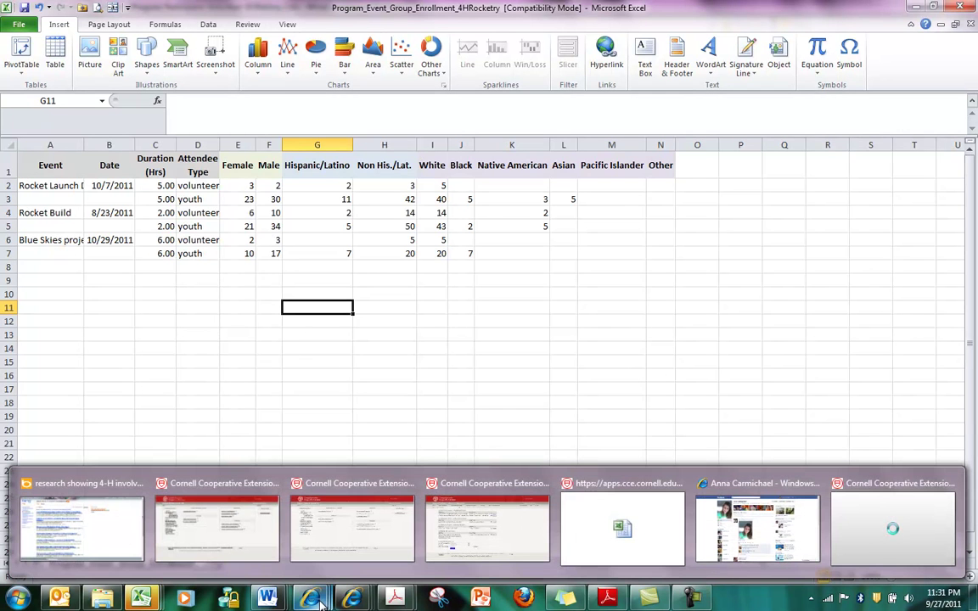
click(443, 546)
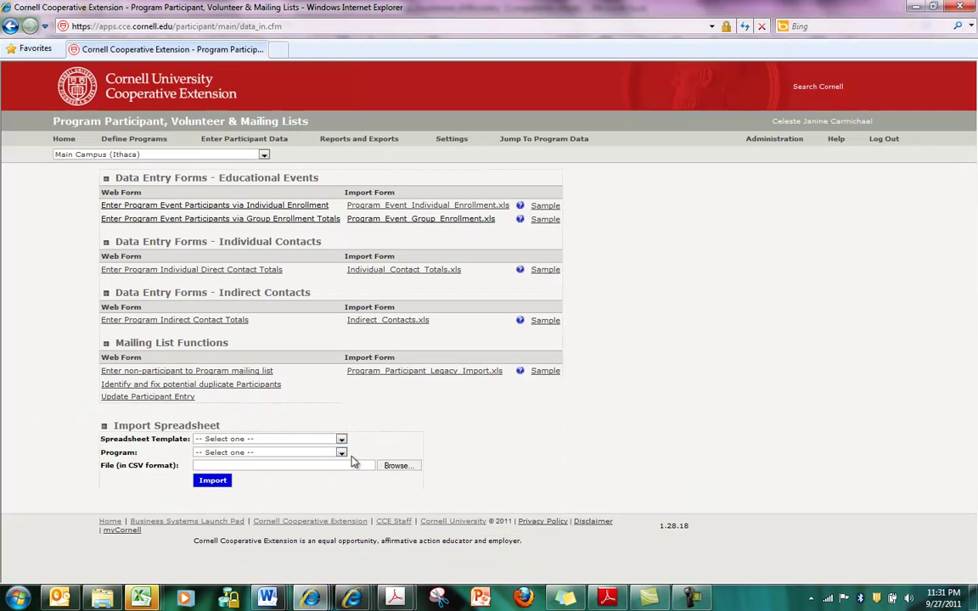
Prepare a spreadsheet import with the Program_Event_Group_Enrollment template, the 4-H Science Rocketry program, and the Program_Event_Group_Enrollment_4HRocketry file
click(341, 440)
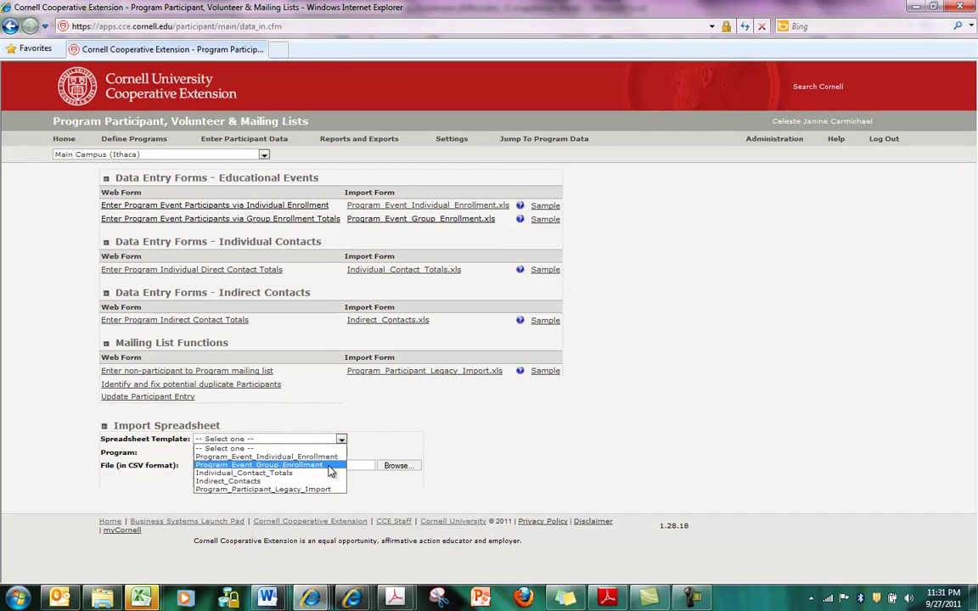
click(330, 472)
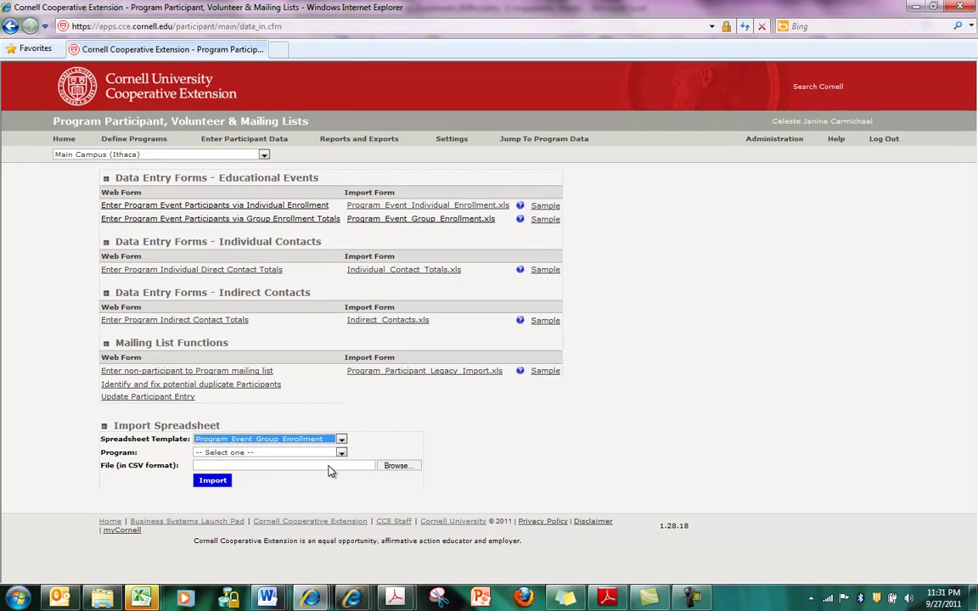
click(341, 456)
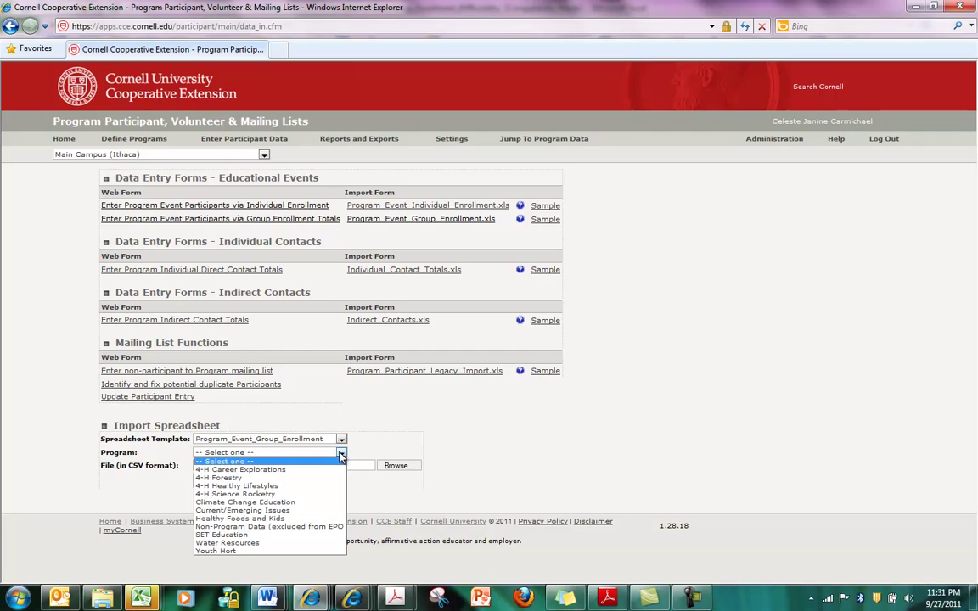
click(310, 495)
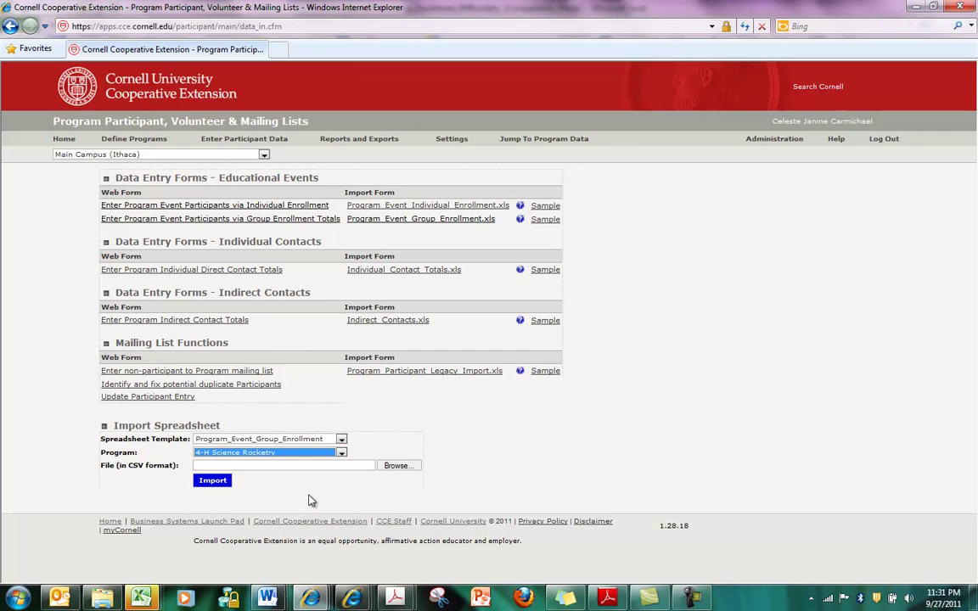
click(397, 466)
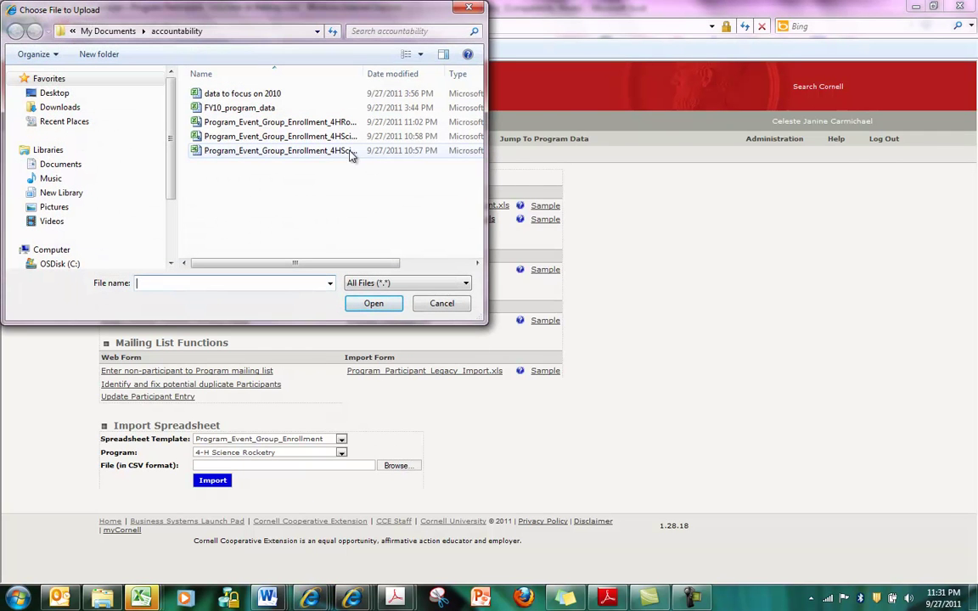
click(338, 122)
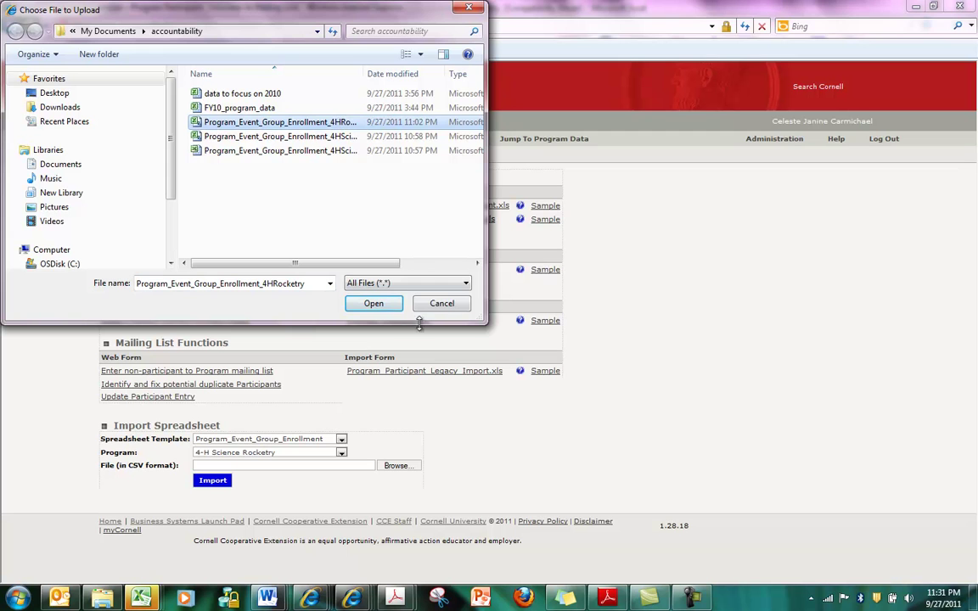
click(369, 303)
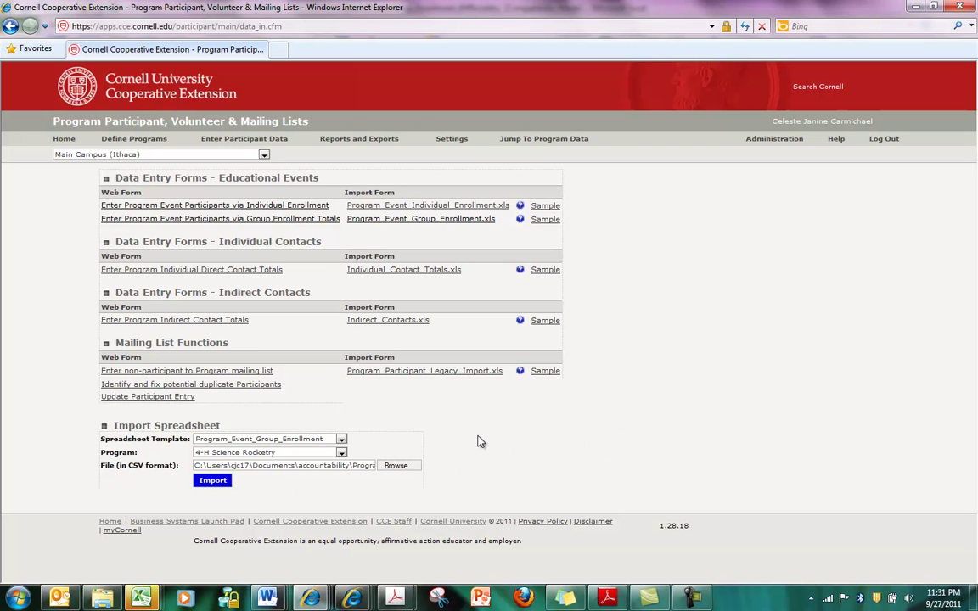
Reload the participant data entry page and open the sample spreadsheet for group event enrollment in Excel
click(10, 25)
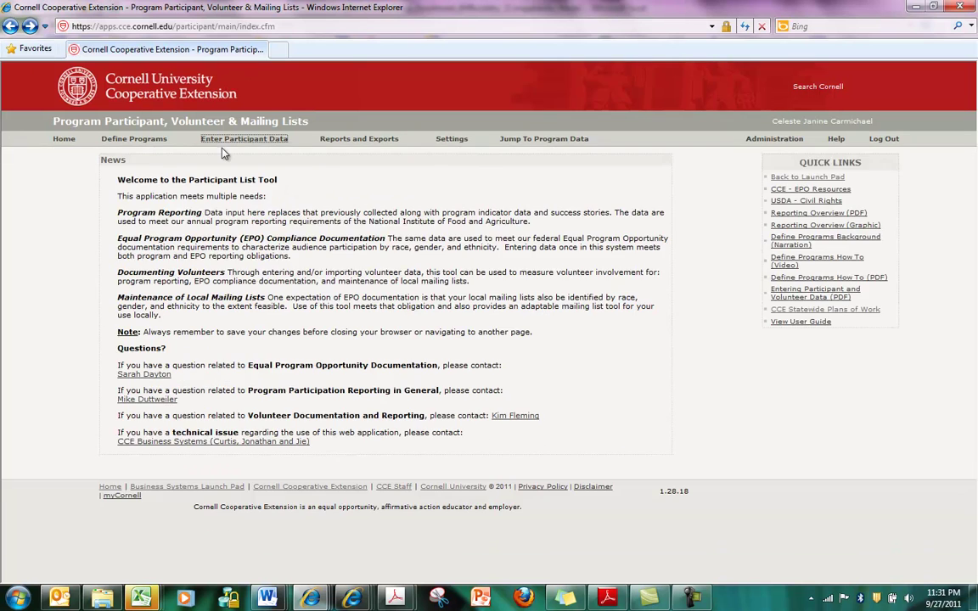
click(247, 139)
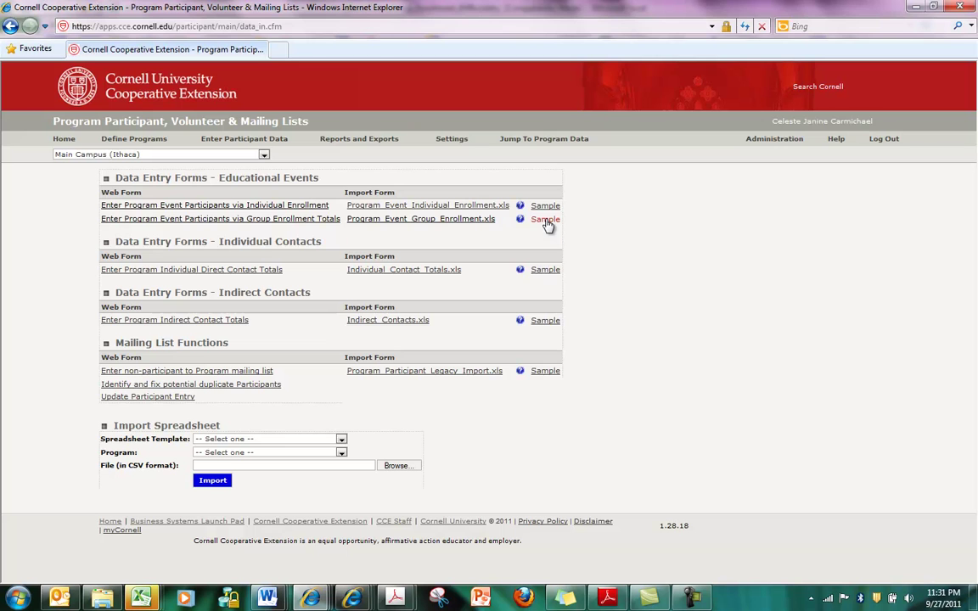
click(547, 222)
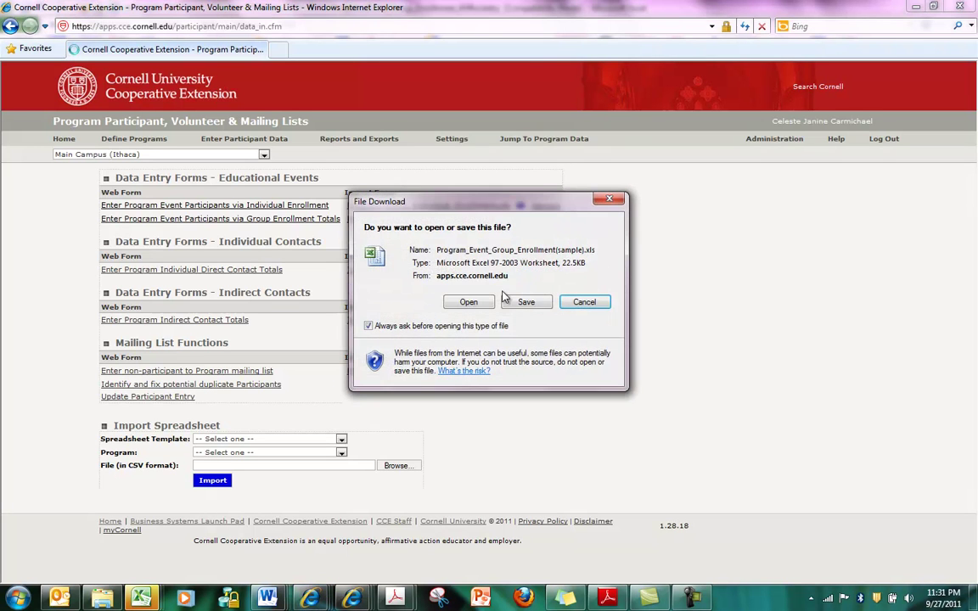
click(473, 304)
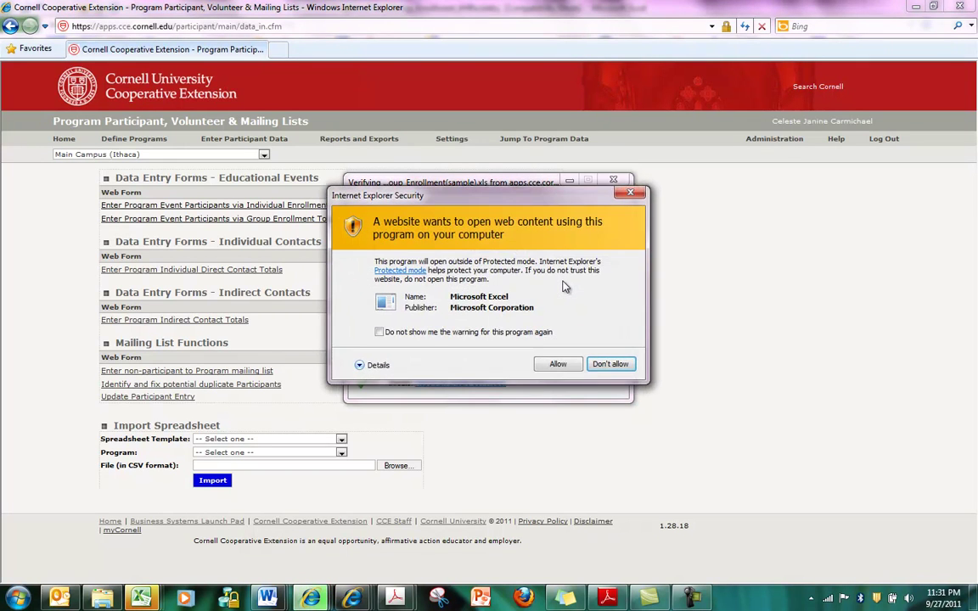
click(556, 364)
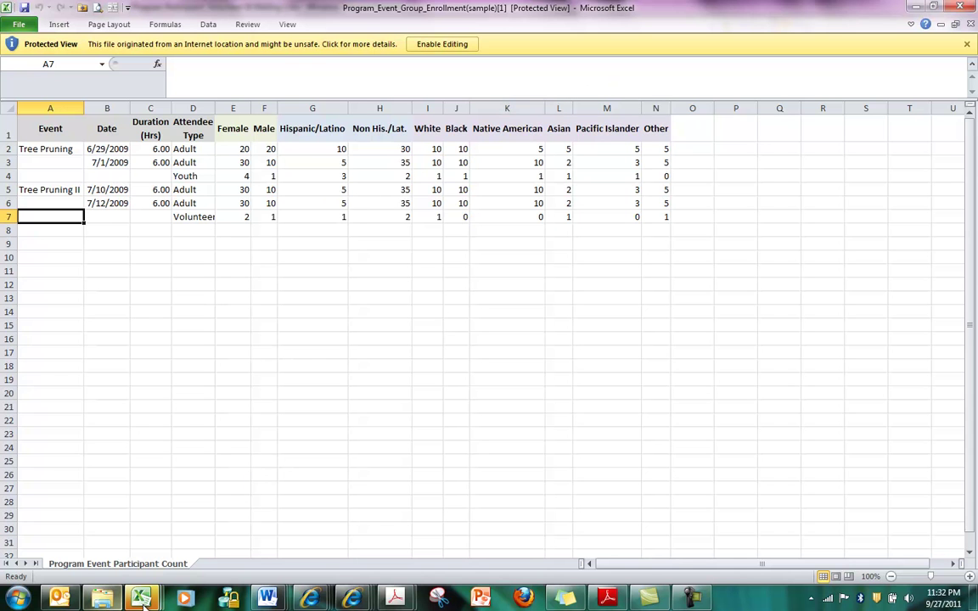
Switch back to Internet Explorer and list the events of the 4-H Science Rocketry program in Reports and Data Export
mouse_move(310, 598)
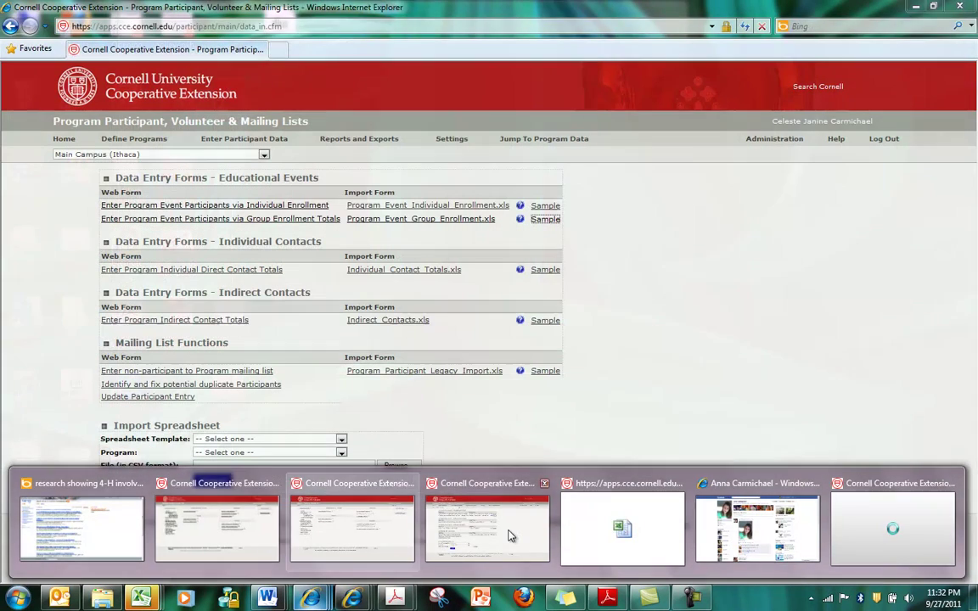
click(437, 480)
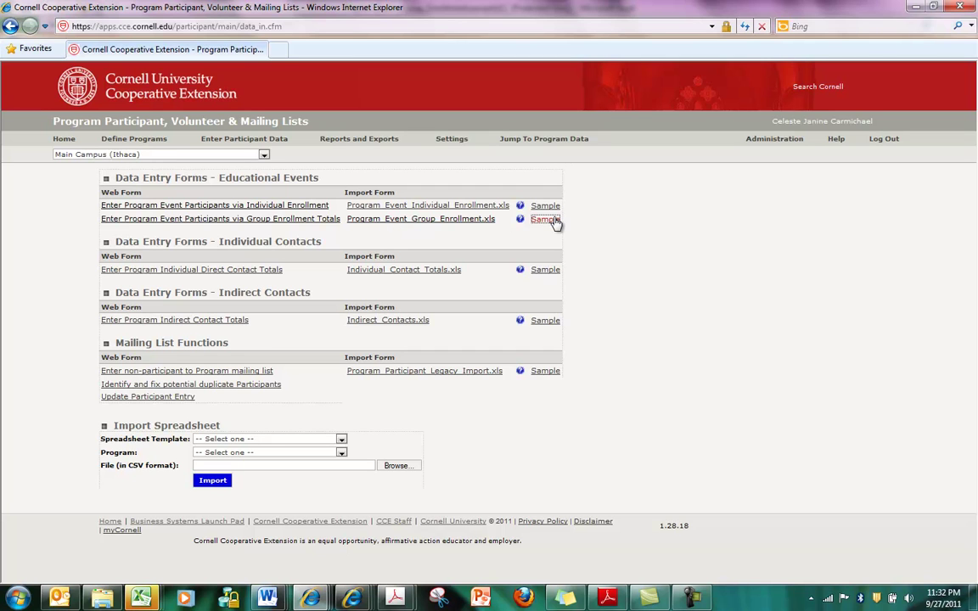
click(357, 140)
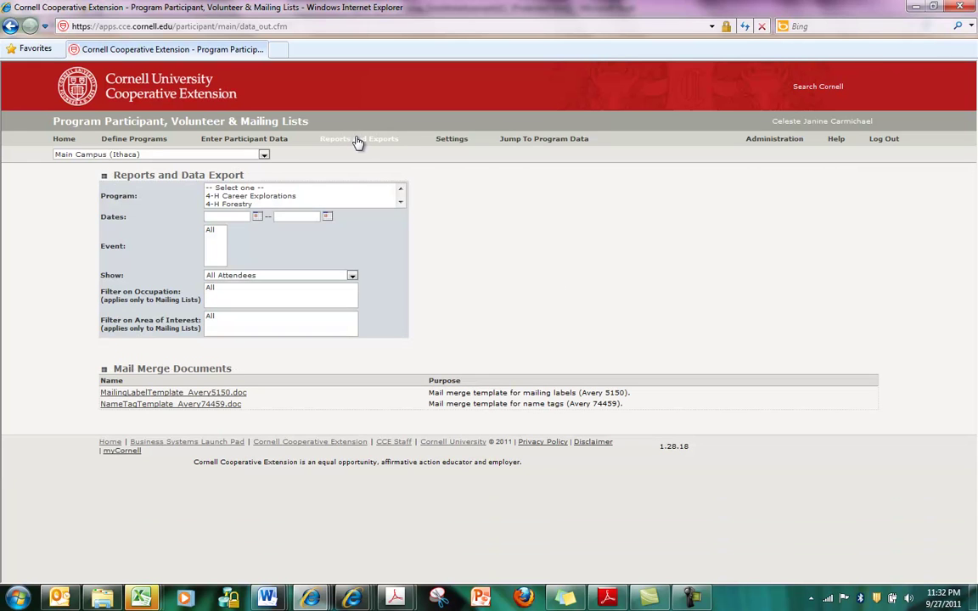
click(400, 204)
double_click(400, 205)
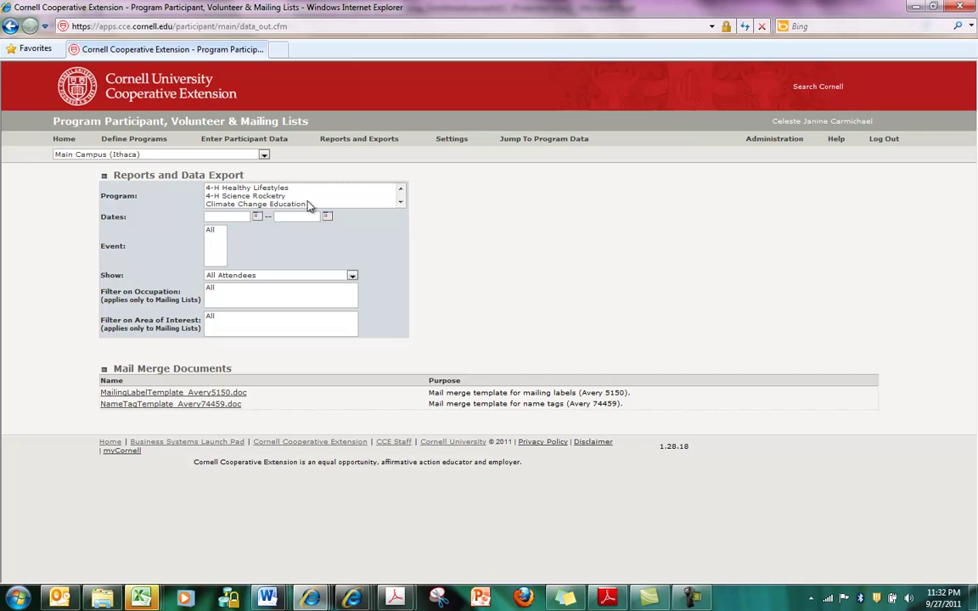
click(269, 188)
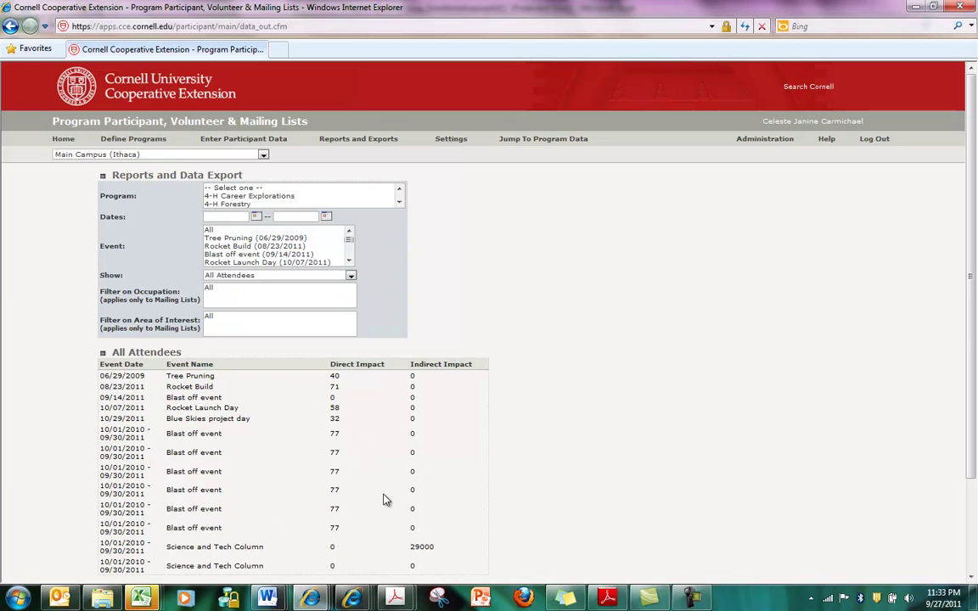
Look over the available report types and limit the report dates to 09/01/2011 through 10/27/2011
click(350, 277)
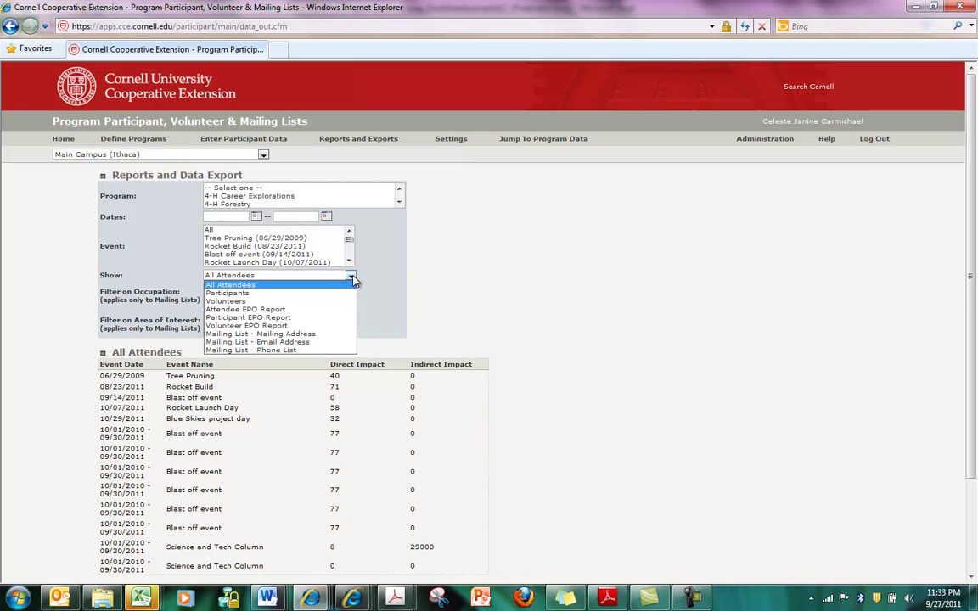
click(256, 218)
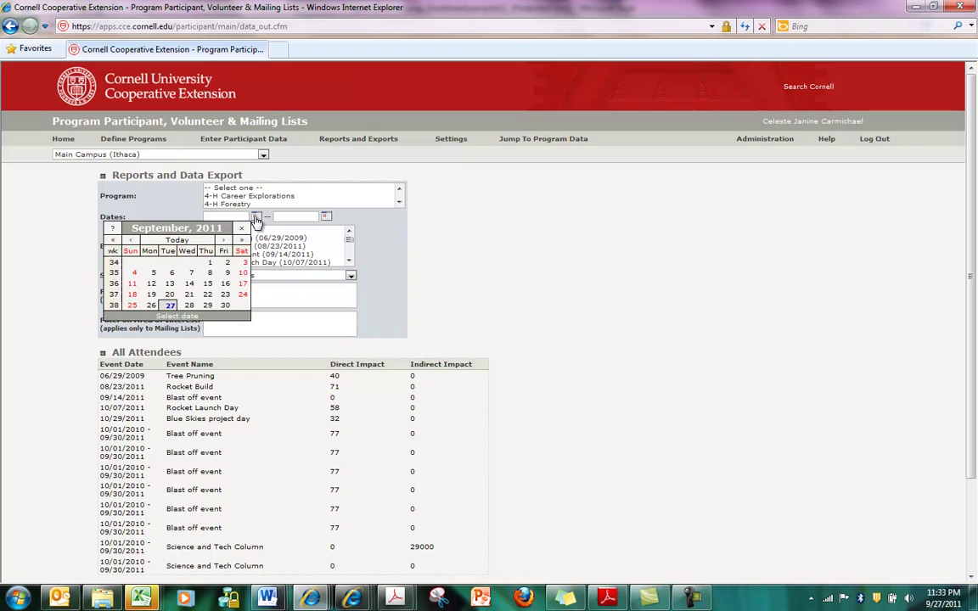
click(211, 264)
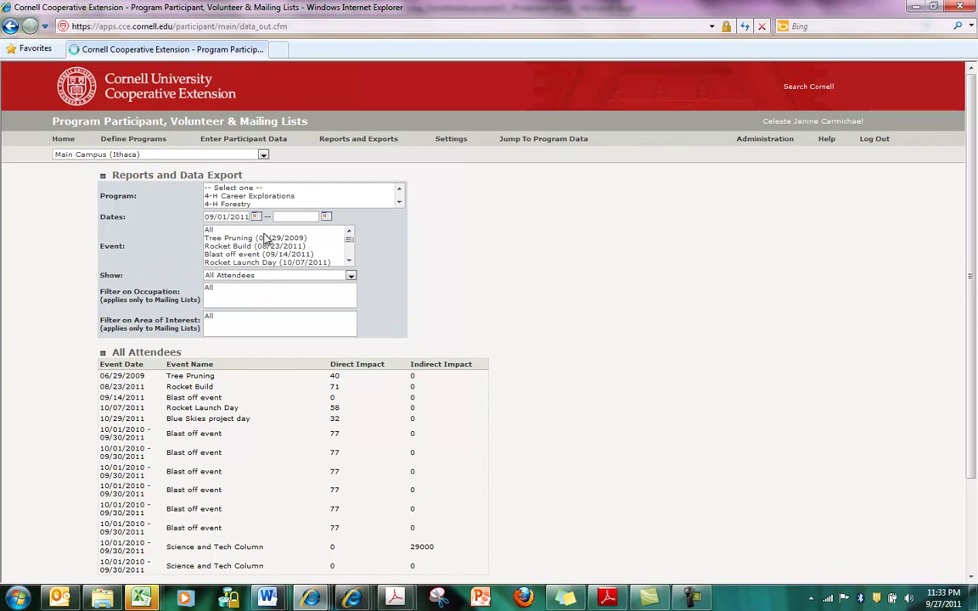
click(325, 218)
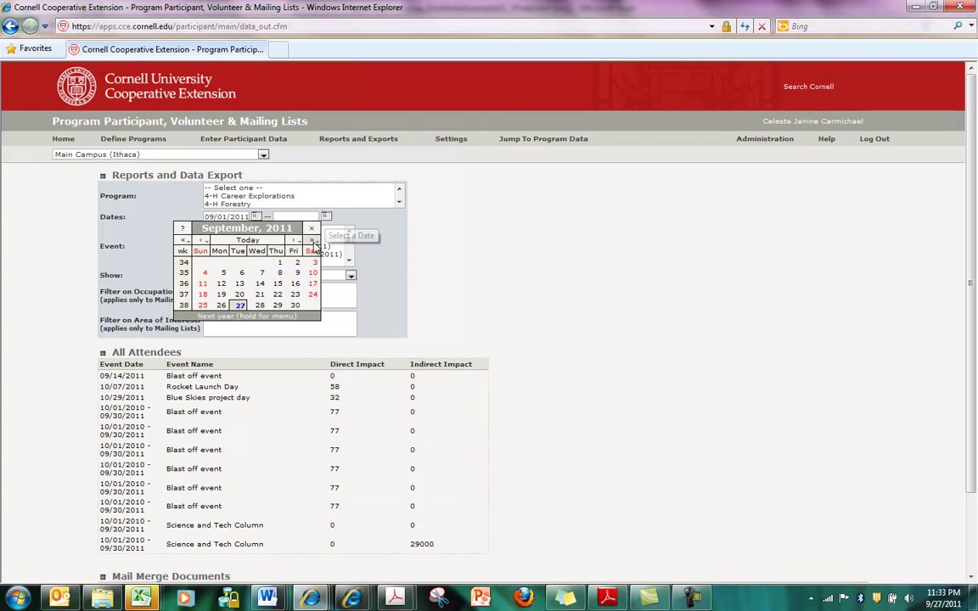
click(293, 240)
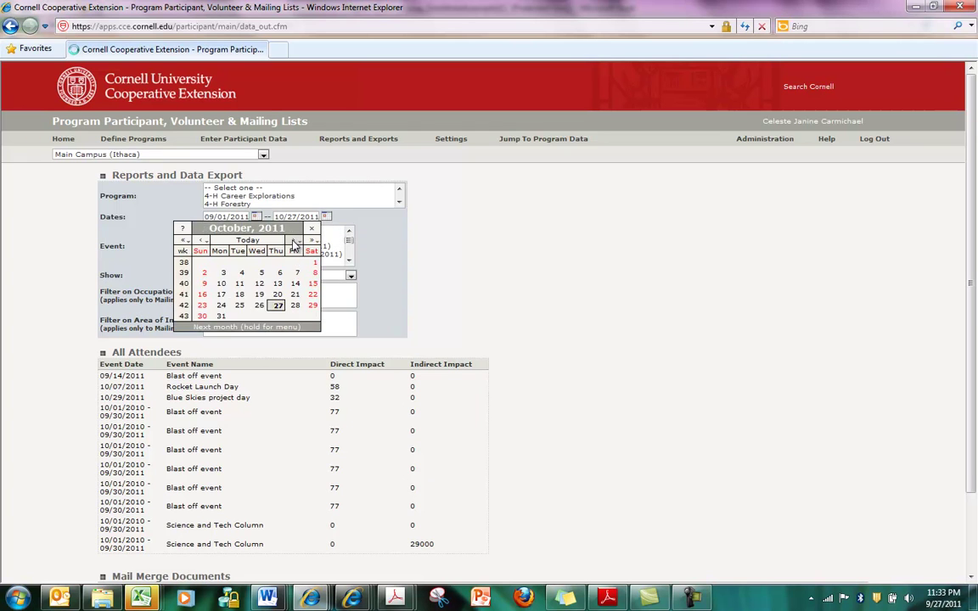
click(278, 305)
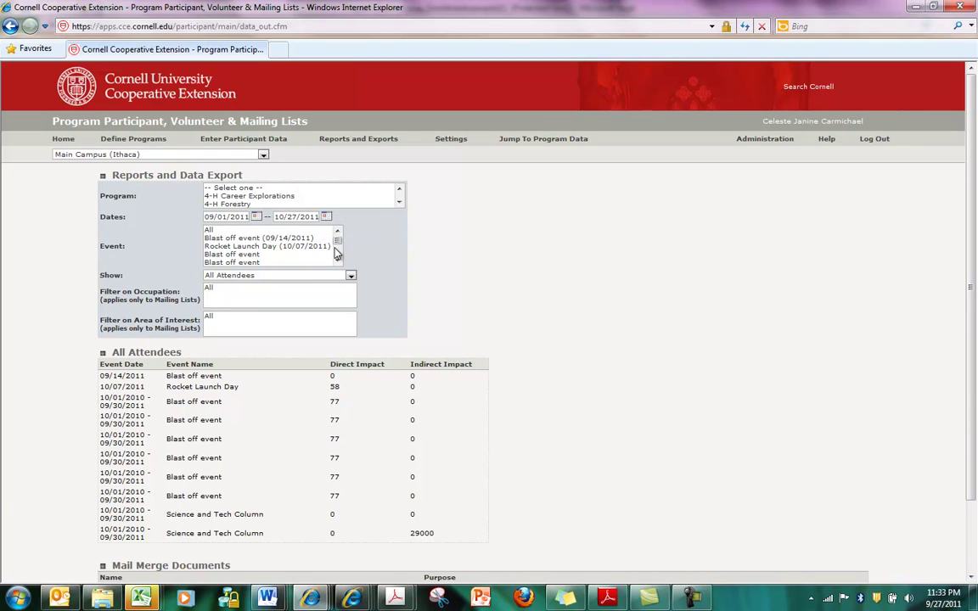
Show the Volunteers report for all events in the date range, and switch the report type to Participant EPO Report
scroll(393, 417, down, 3)
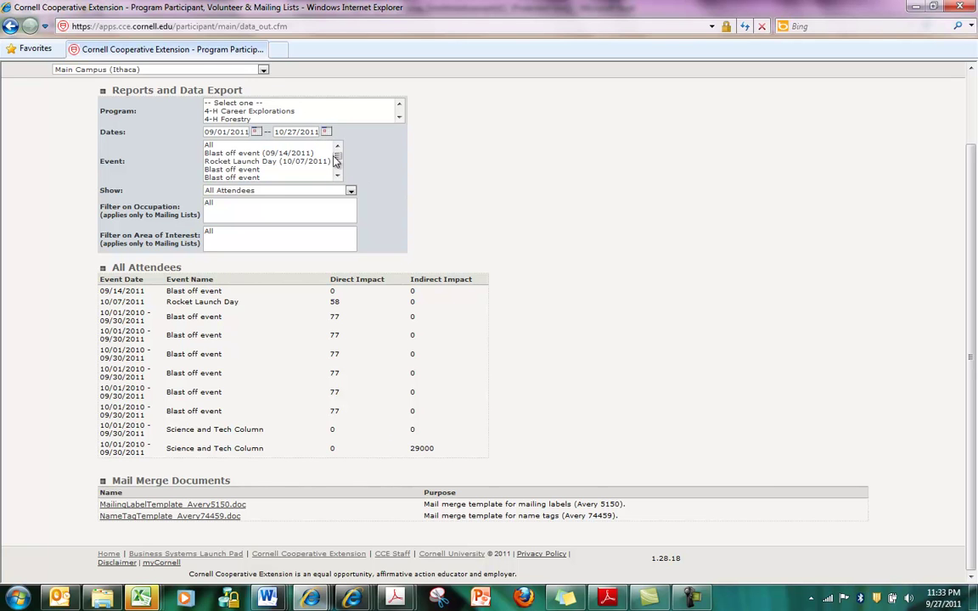
click(223, 146)
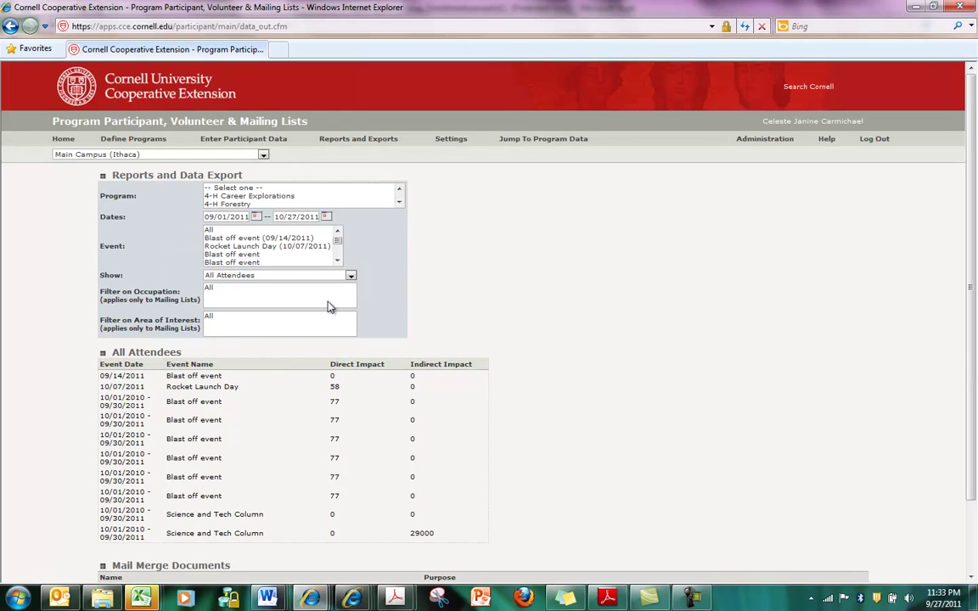
click(352, 277)
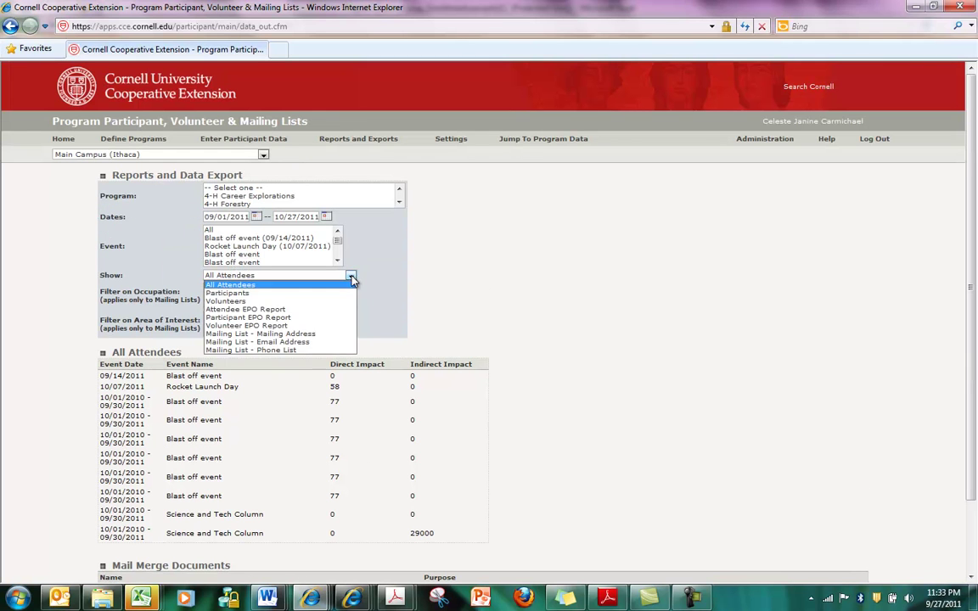
click(321, 306)
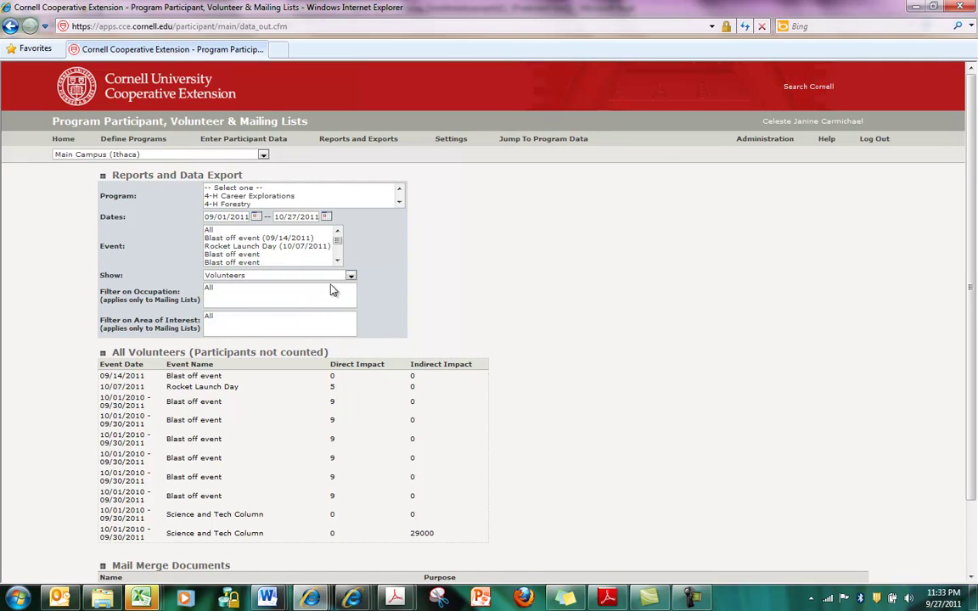
click(351, 277)
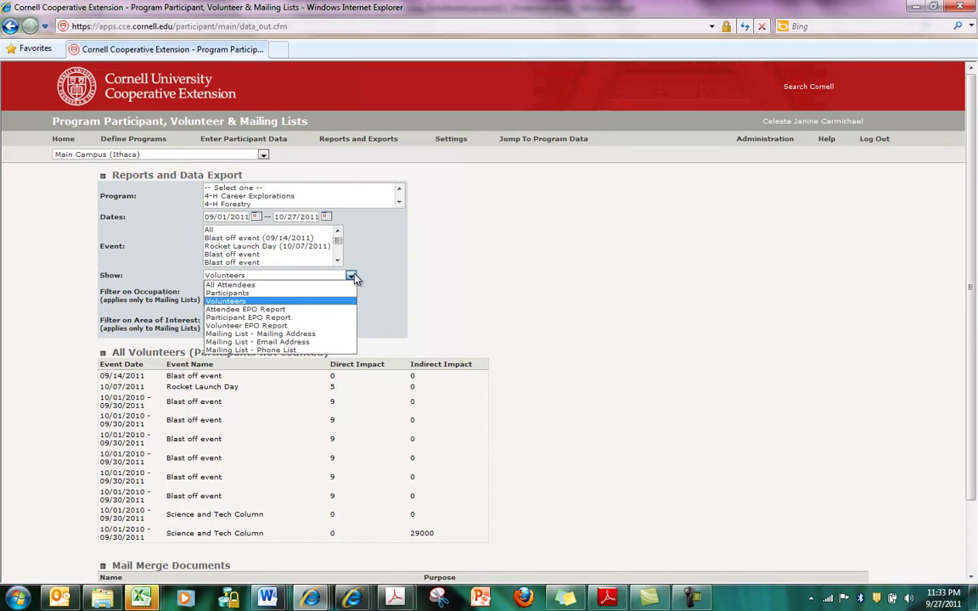
click(331, 322)
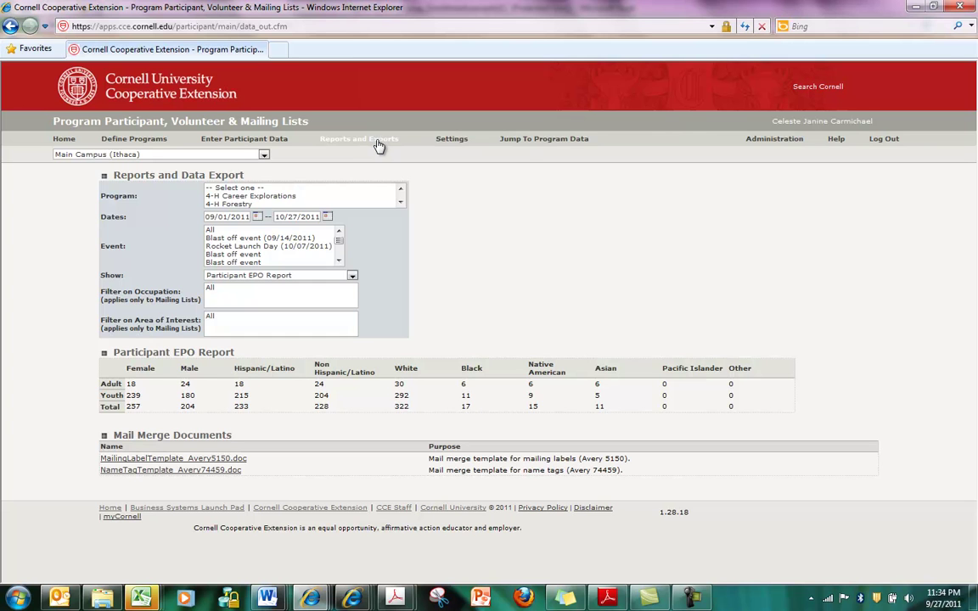
Switch to the Program Data tool and open the 2011 program outcomes of Main Campus (Ithaca) - 4-H Science Rocketry
click(520, 141)
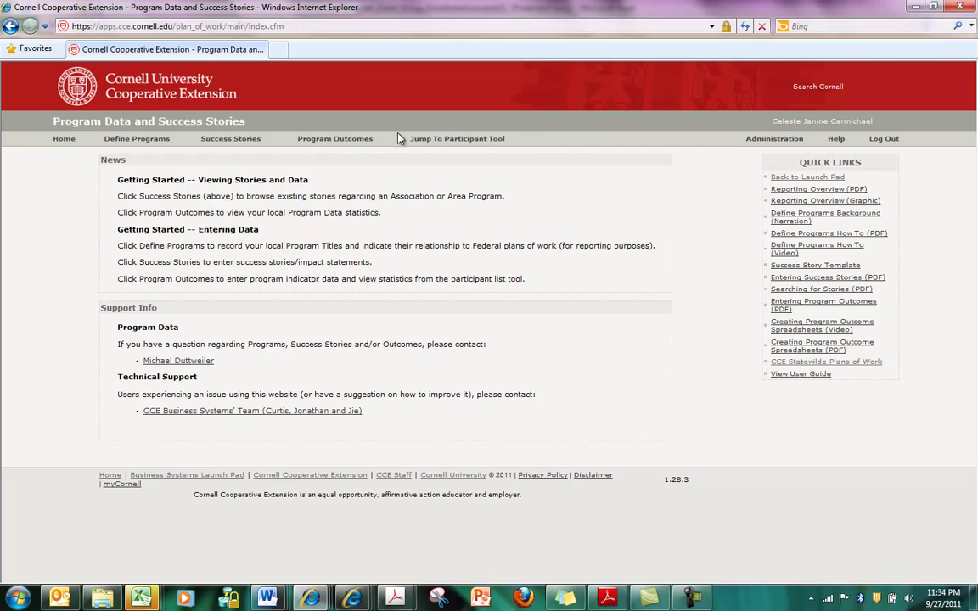
click(356, 143)
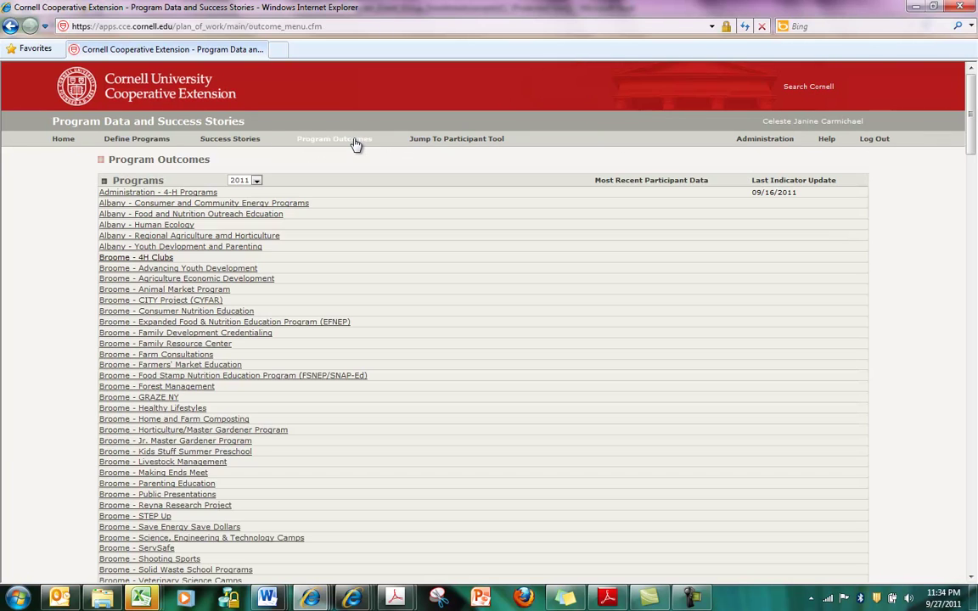
scroll(282, 307, down, 4)
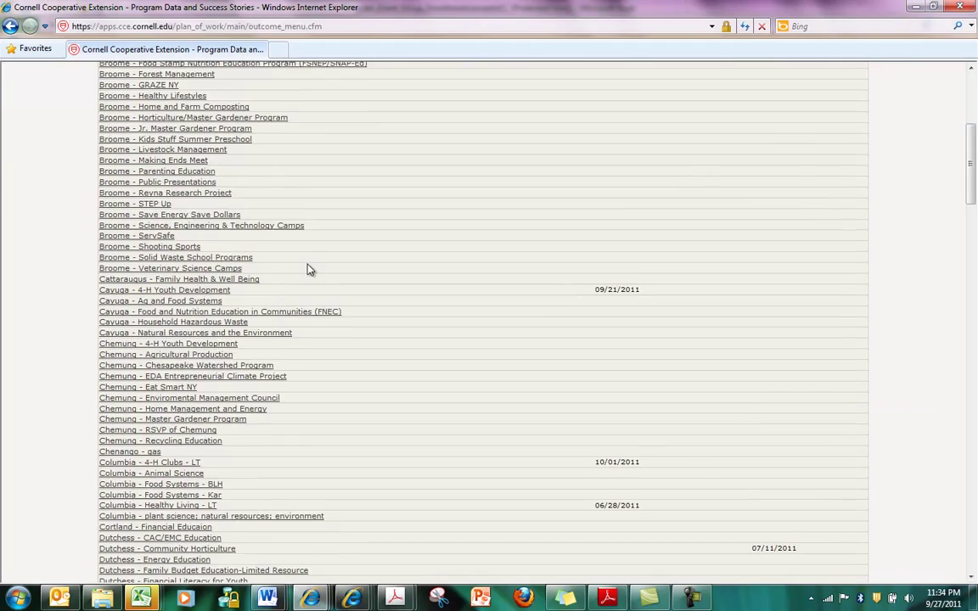
scroll(310, 269, down, 12)
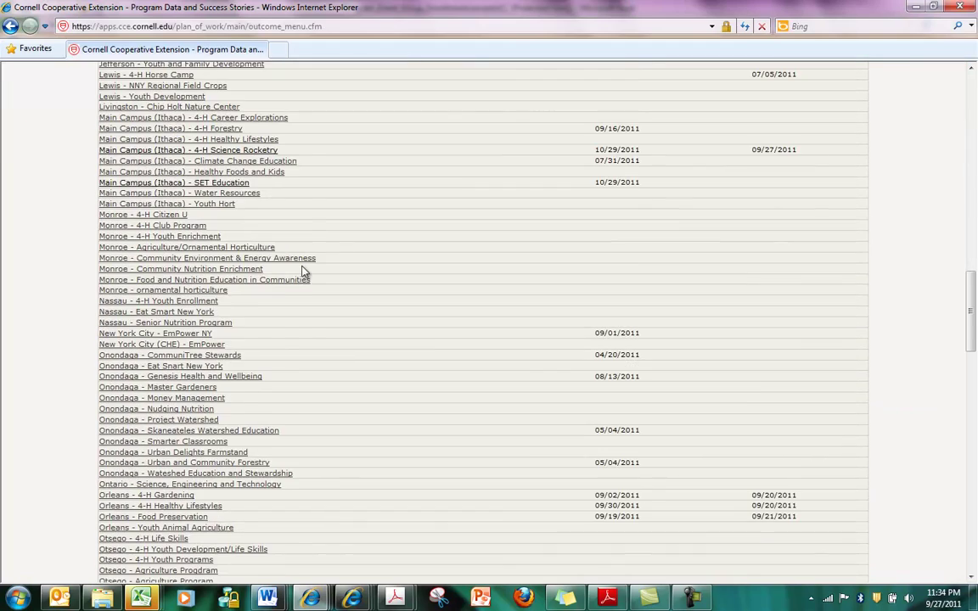
scroll(304, 272, down, 16)
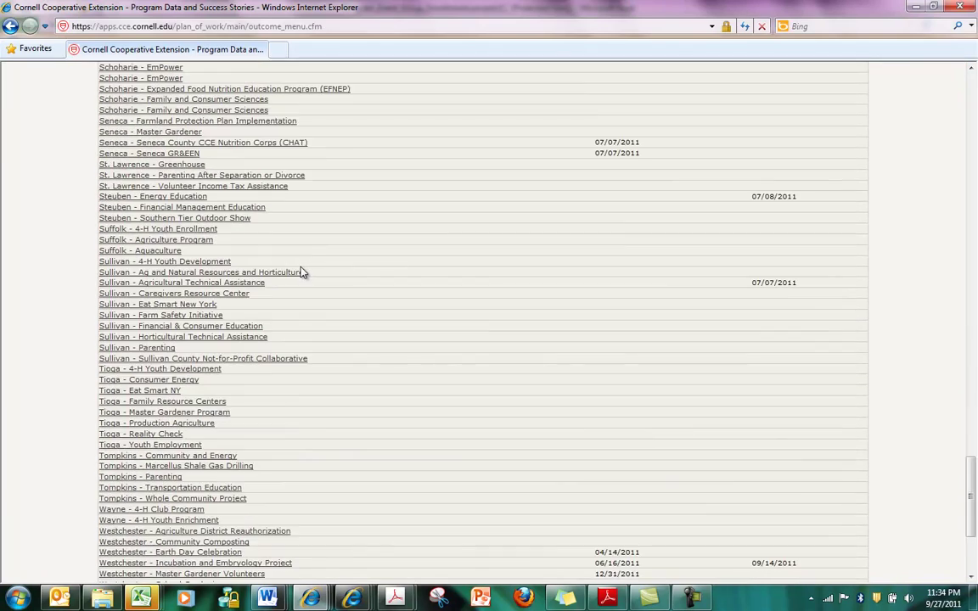
scroll(302, 271, down, 3)
scroll(279, 310, up, 12)
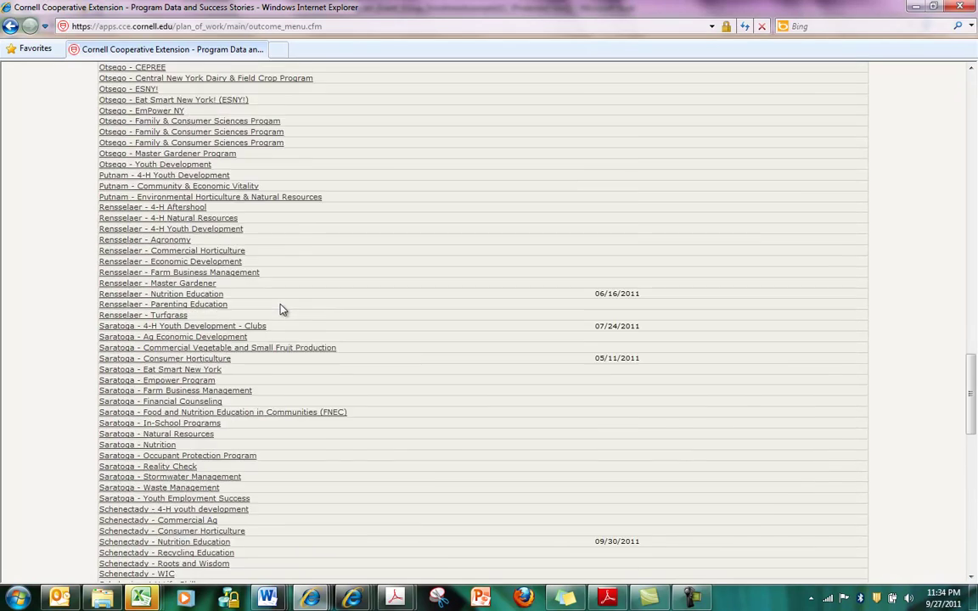
scroll(283, 310, up, 10)
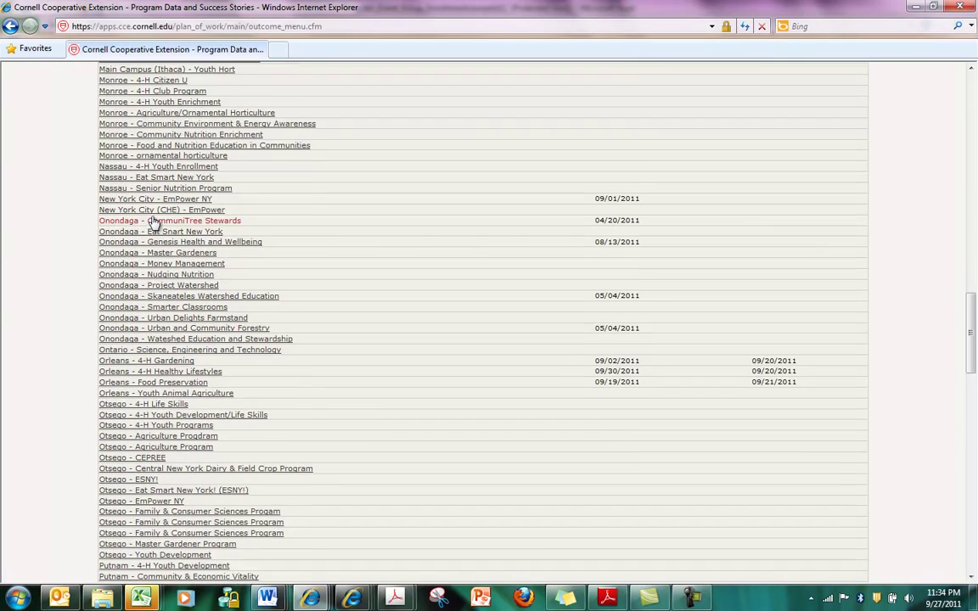
scroll(154, 222, up, 4)
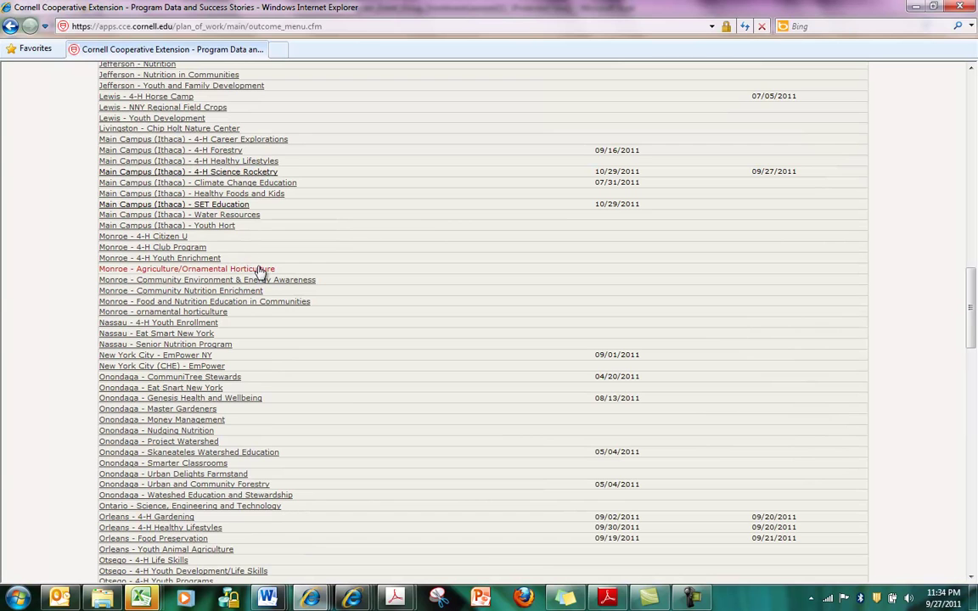
click(246, 173)
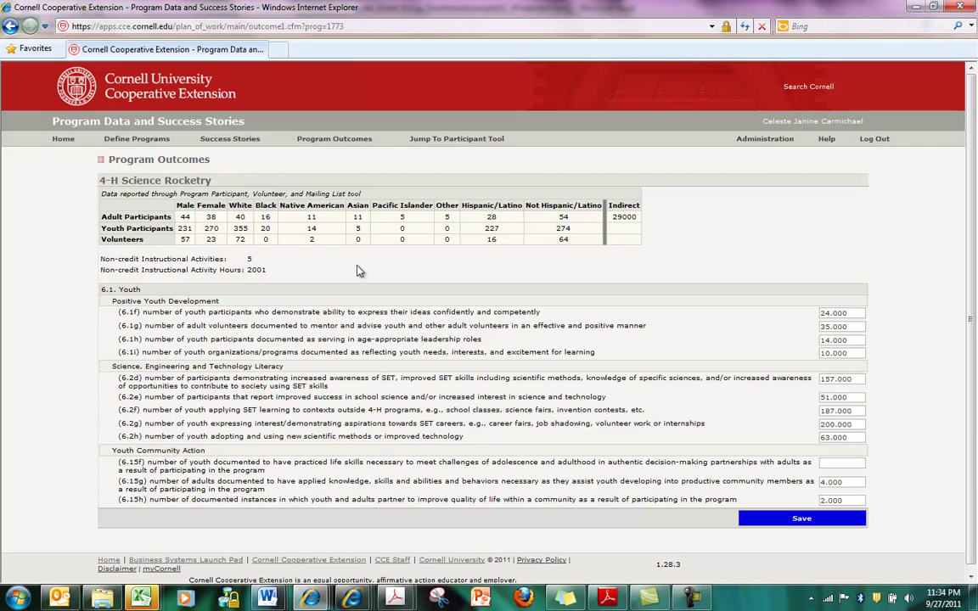
Review the plan of work items in the Main Campus (Ithaca) program definitions and return to the 4-H Science Rocketry outcomes
click(140, 141)
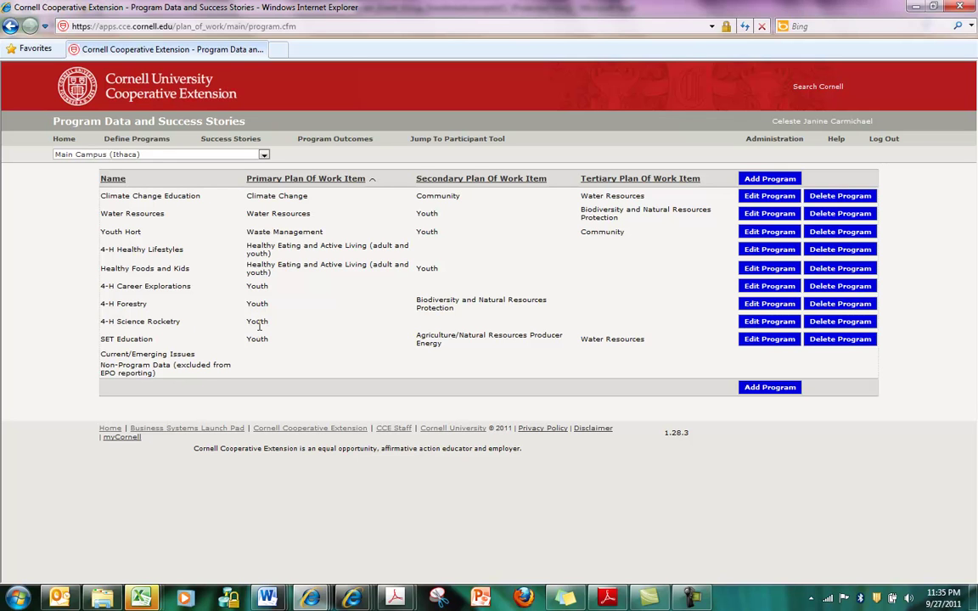
click(344, 146)
scroll(334, 256, down, 20)
scroll(334, 256, down, 2)
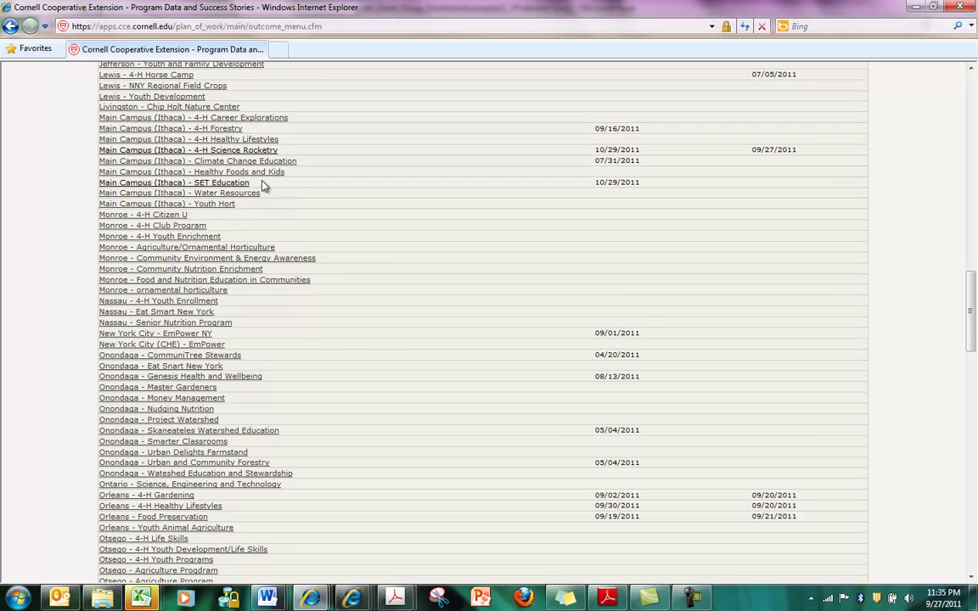
click(256, 151)
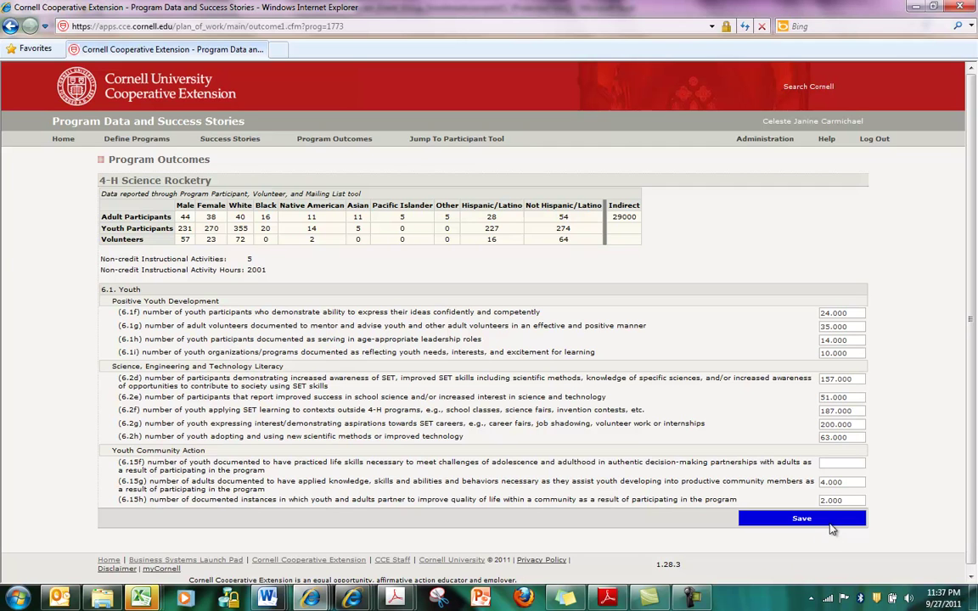
click(692, 598)
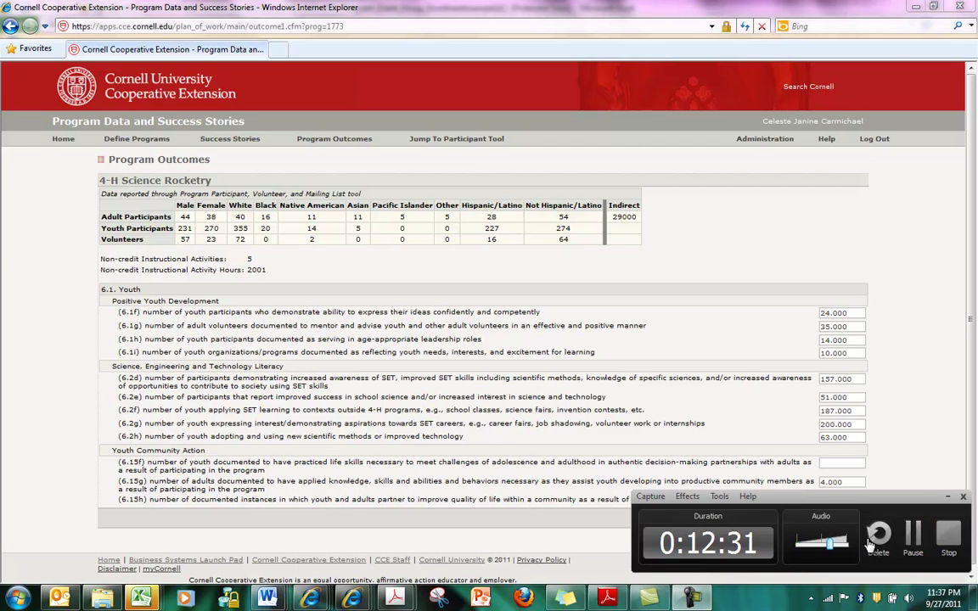